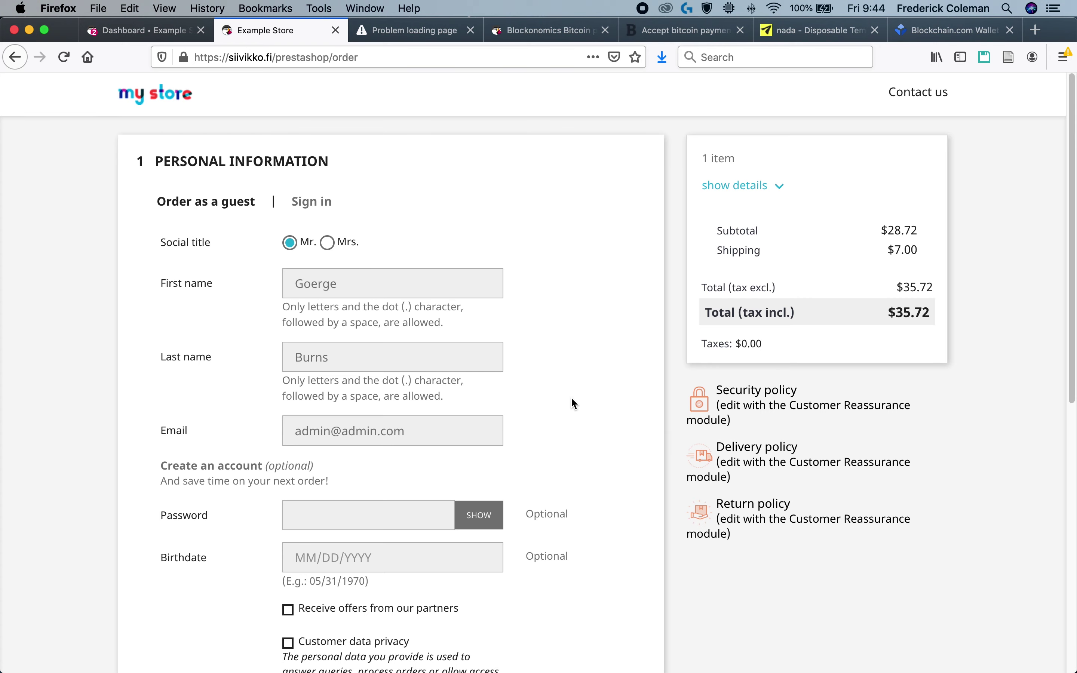
# Continue past the guest details, choose Pay by bitcoin and accept the terms of service
pyautogui.scroll(-3, 571, 402)
pyautogui.scroll(-15, 605, 436)
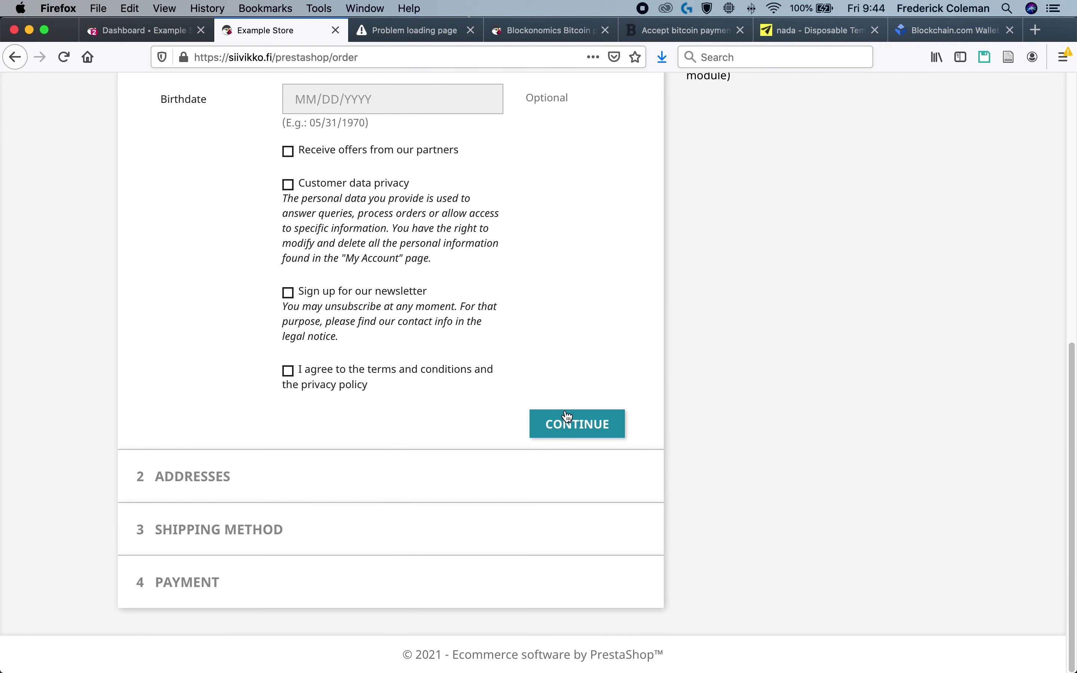
pyautogui.click(578, 421)
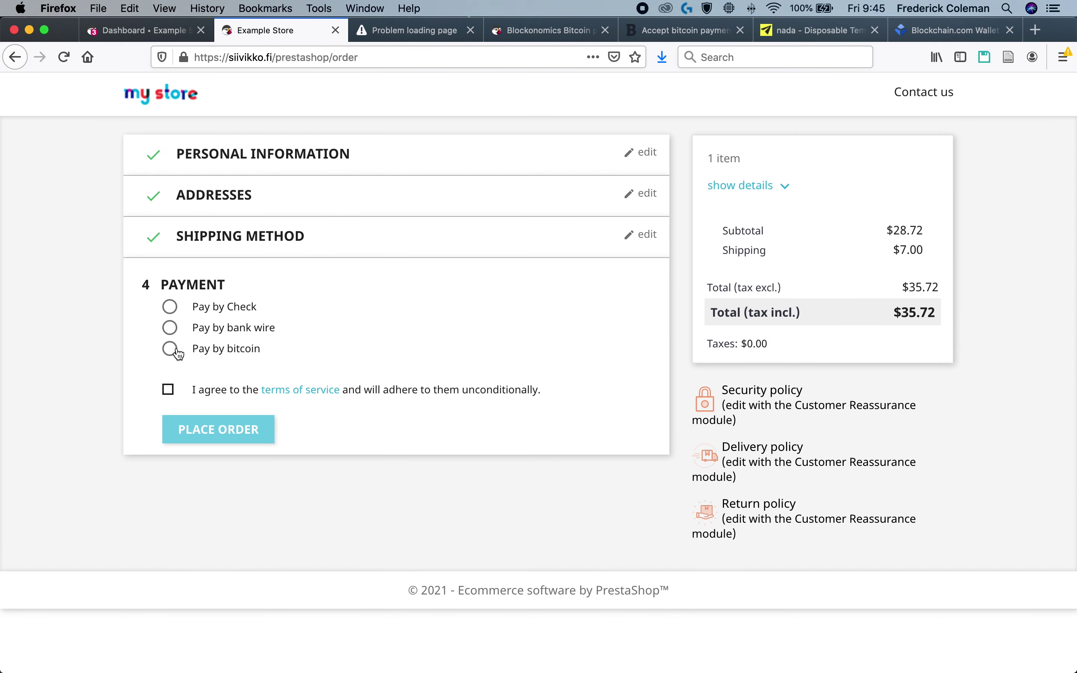
pyautogui.click(170, 349)
pyautogui.click(168, 393)
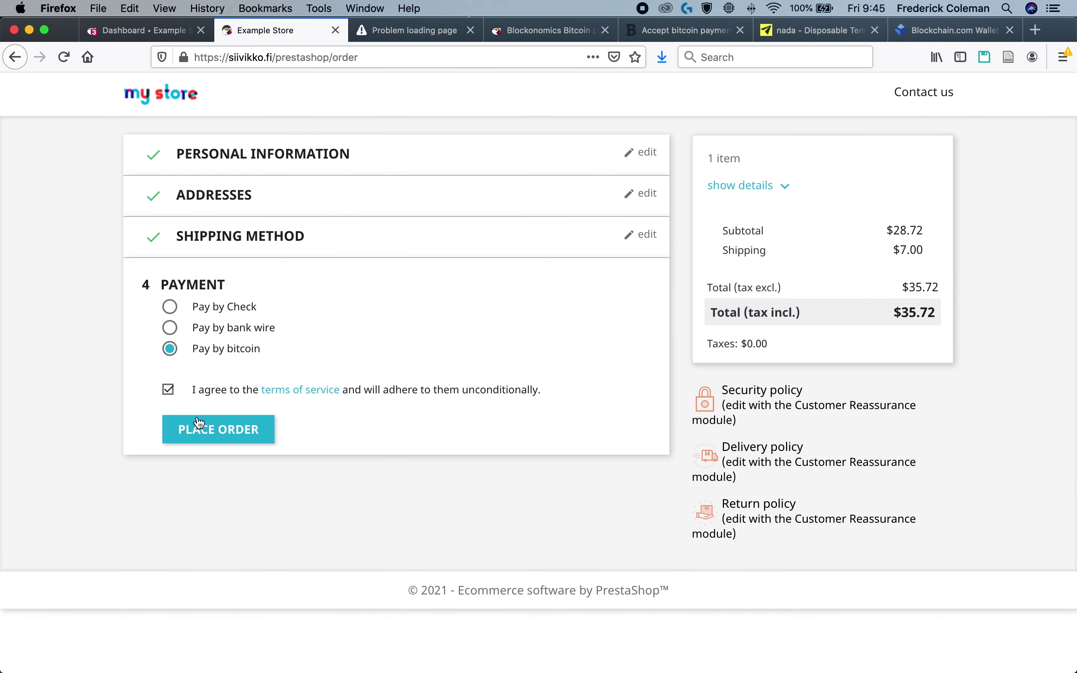
pyautogui.click(199, 423)
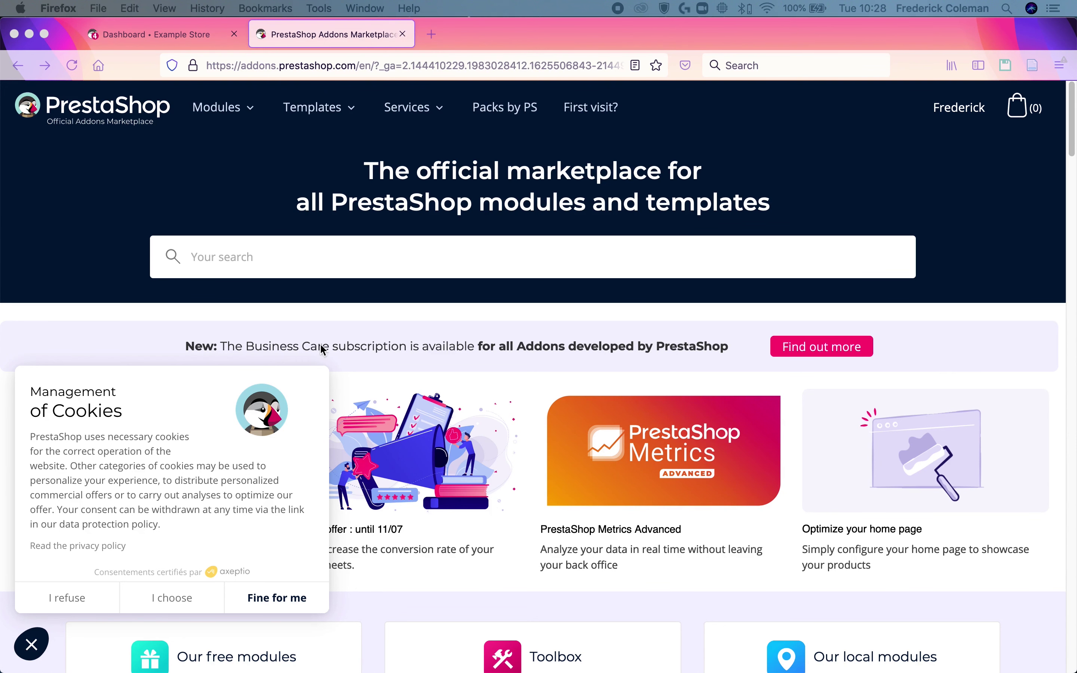
# Find the Blockonomics Bitcoin payments module on the Addons Marketplace, download it, and return to the Dashboard
pyautogui.click(343, 264)
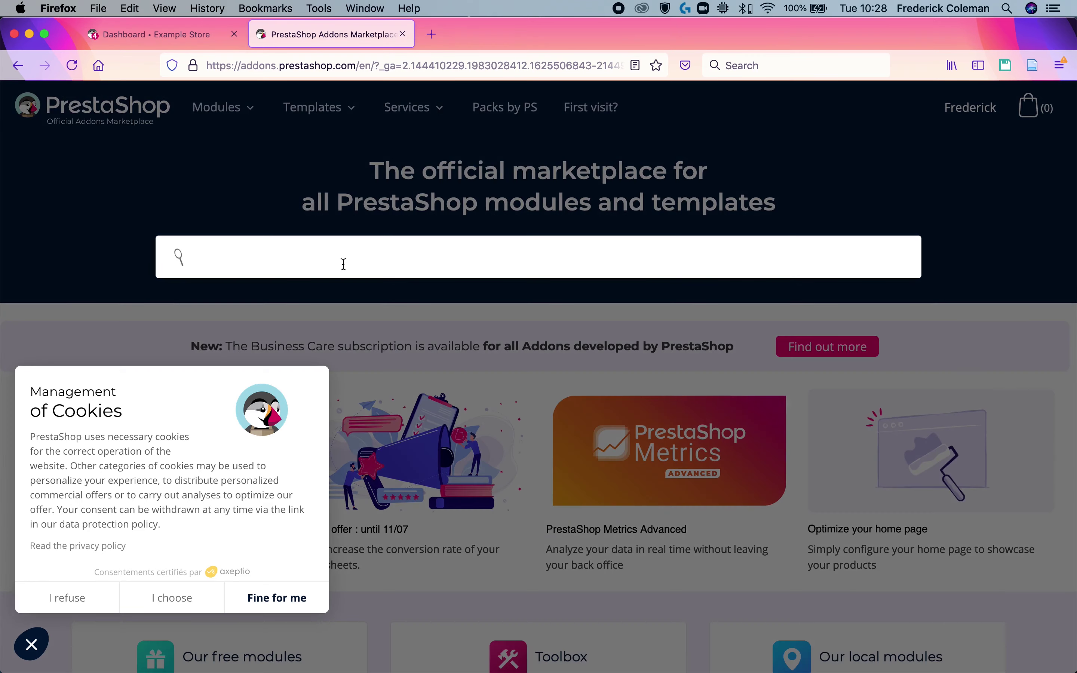
pyautogui.write('Blockonomics')
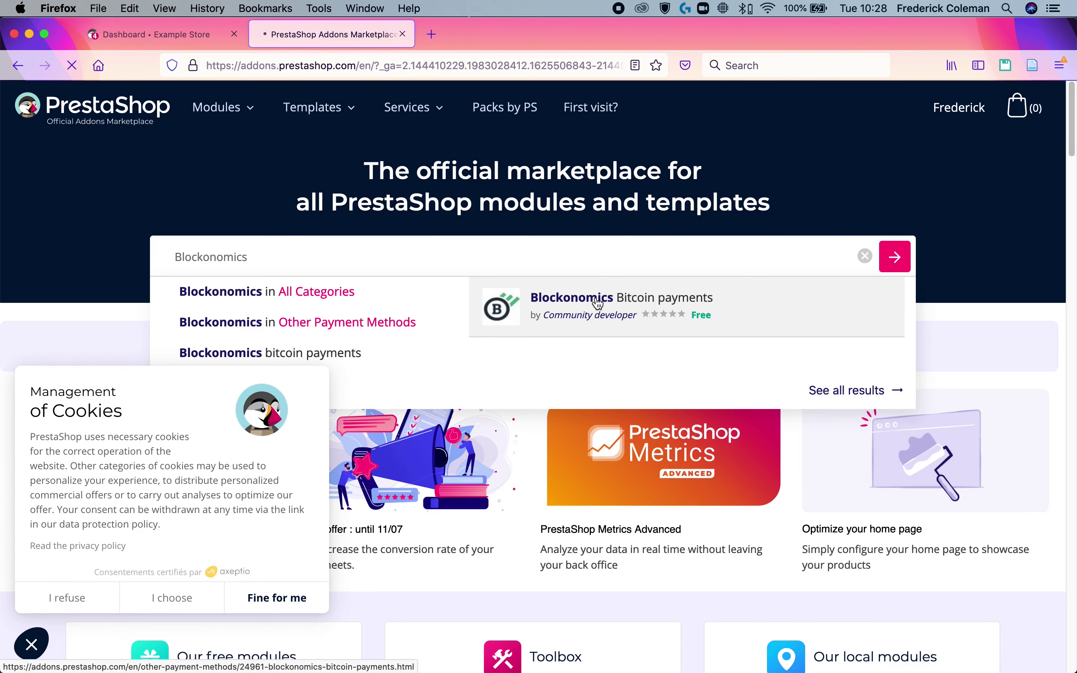
pyautogui.click(597, 302)
pyautogui.scroll(-2, 712, 311)
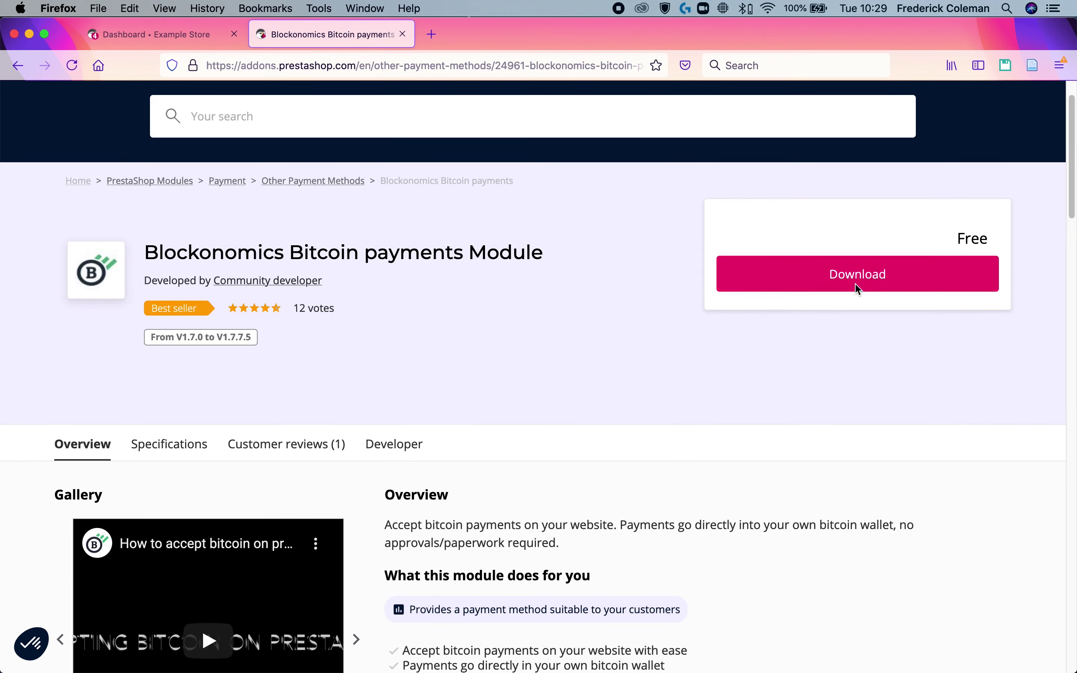
pyautogui.click(858, 273)
pyautogui.click(154, 35)
# Upload and install v1.7.92-blockonomics.zip through the Module Manager
pyautogui.moveTo(64, 415)
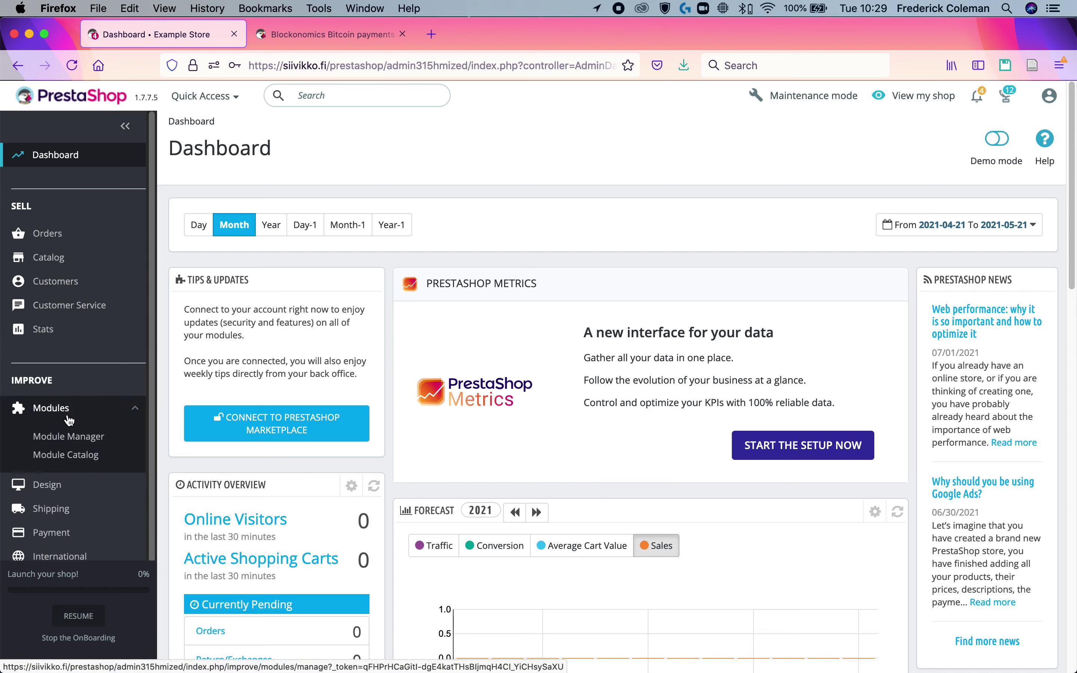
pyautogui.click(90, 437)
pyautogui.click(747, 152)
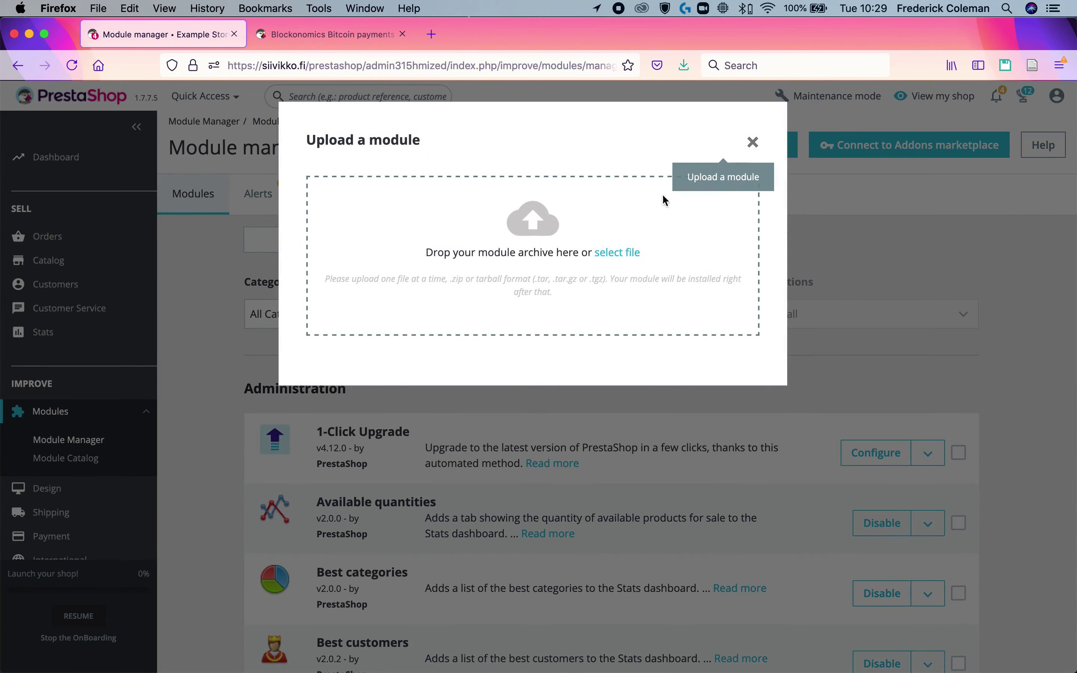
pyautogui.click(627, 253)
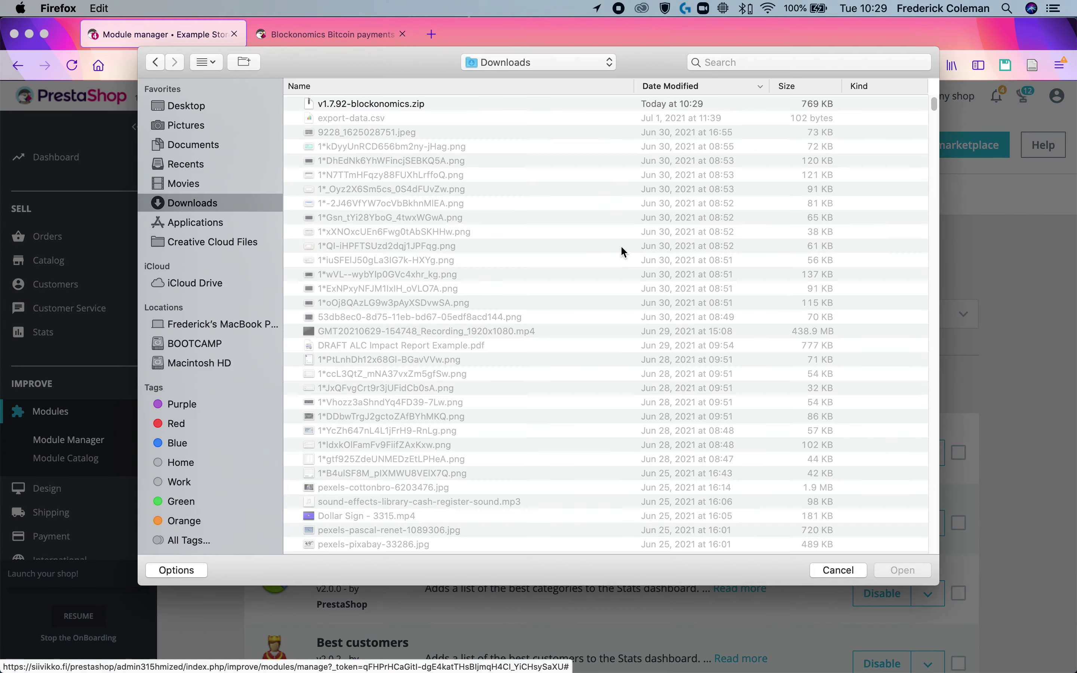
pyautogui.click(367, 103)
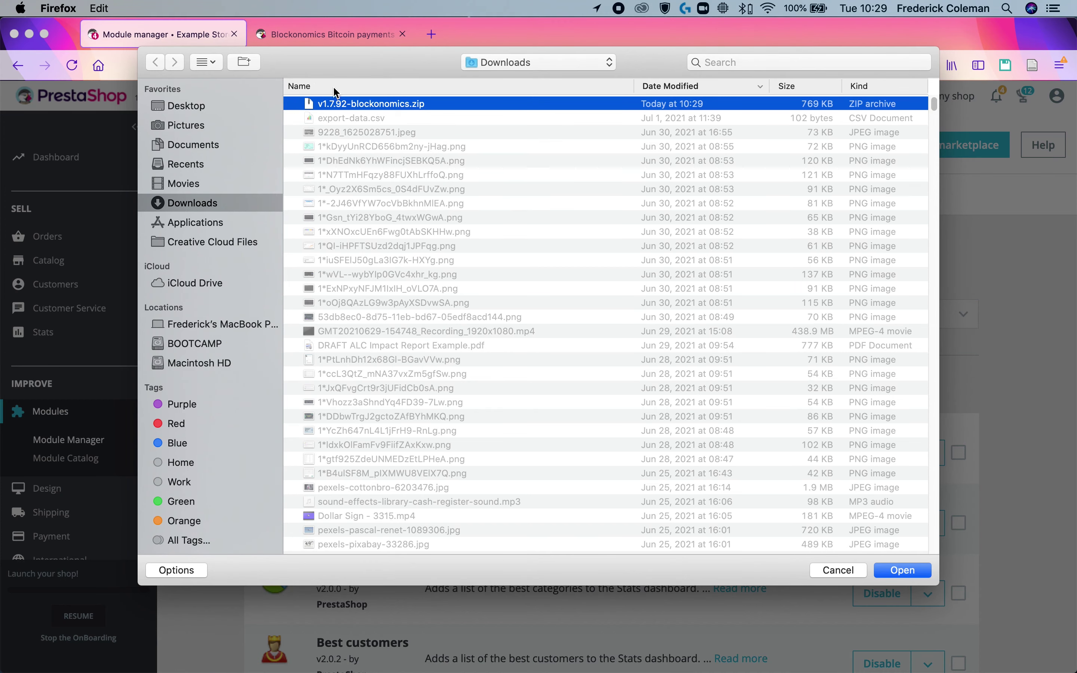
pyautogui.click(901, 570)
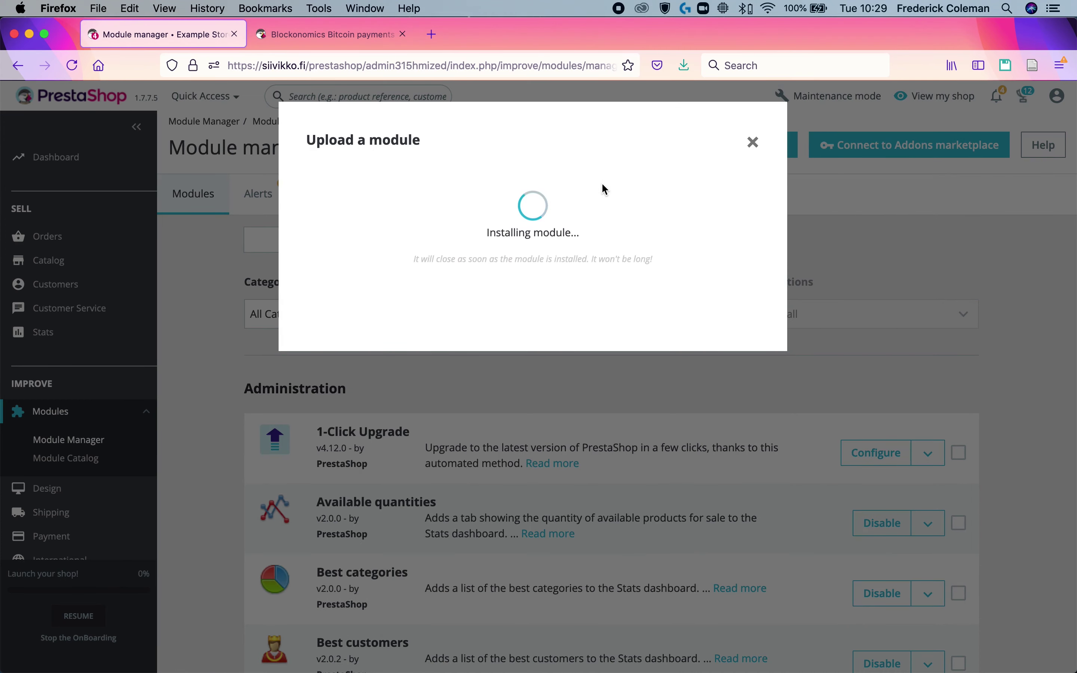
# Open the Blockonomics module settings and follow the blockonomics.co/merchants link
pyautogui.click(537, 281)
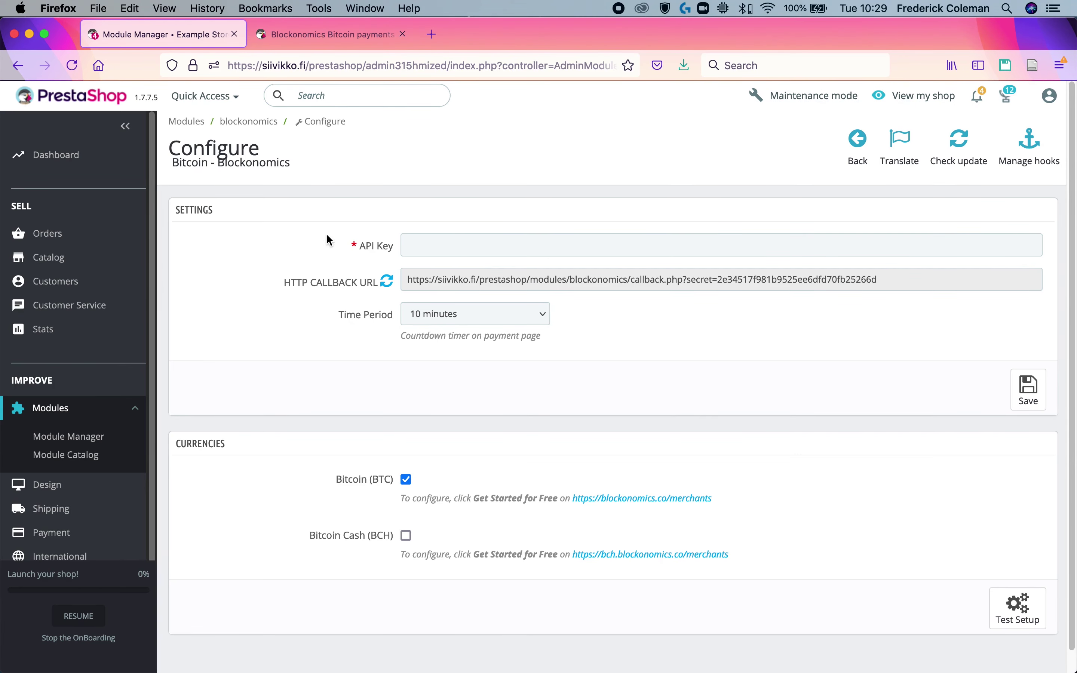
pyautogui.moveTo(343, 242); pyautogui.dragTo(393, 252)
pyautogui.click(374, 313)
pyautogui.click(664, 501)
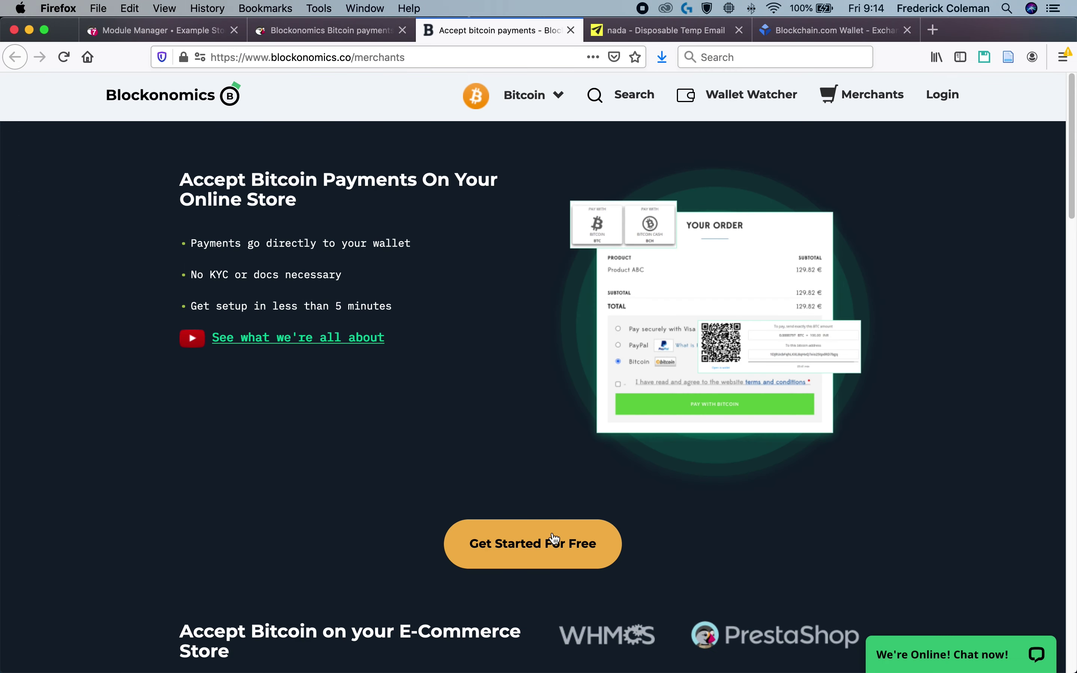
# Sign in to Blockonomics, pick E-Commerce Store and add a new store
pyautogui.click(554, 541)
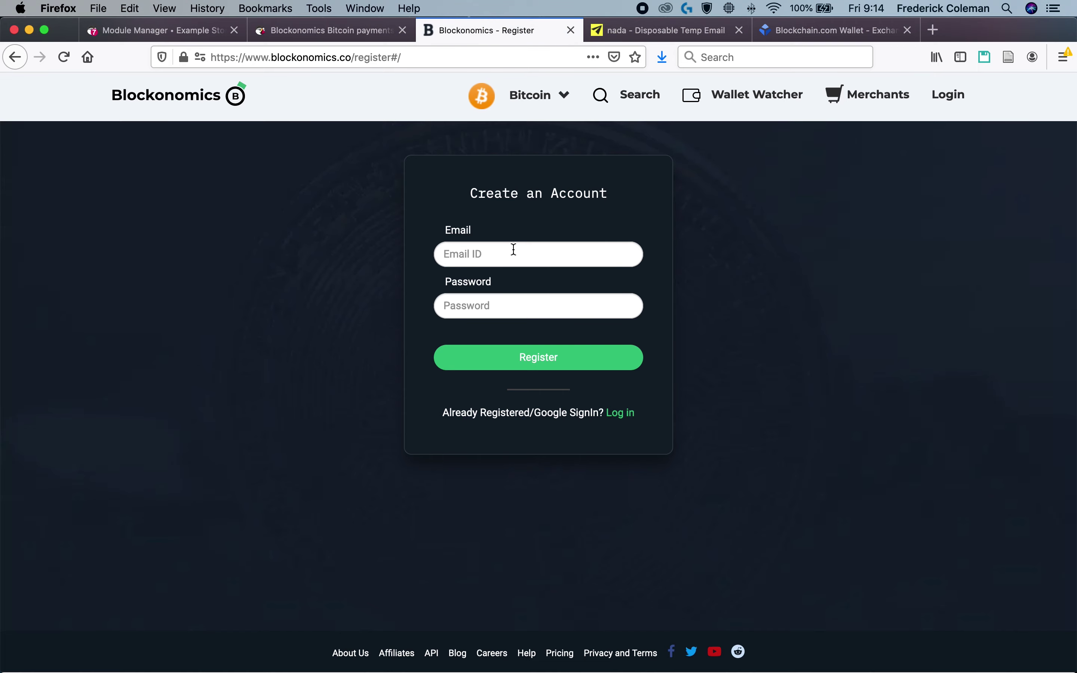
pyautogui.click(514, 250)
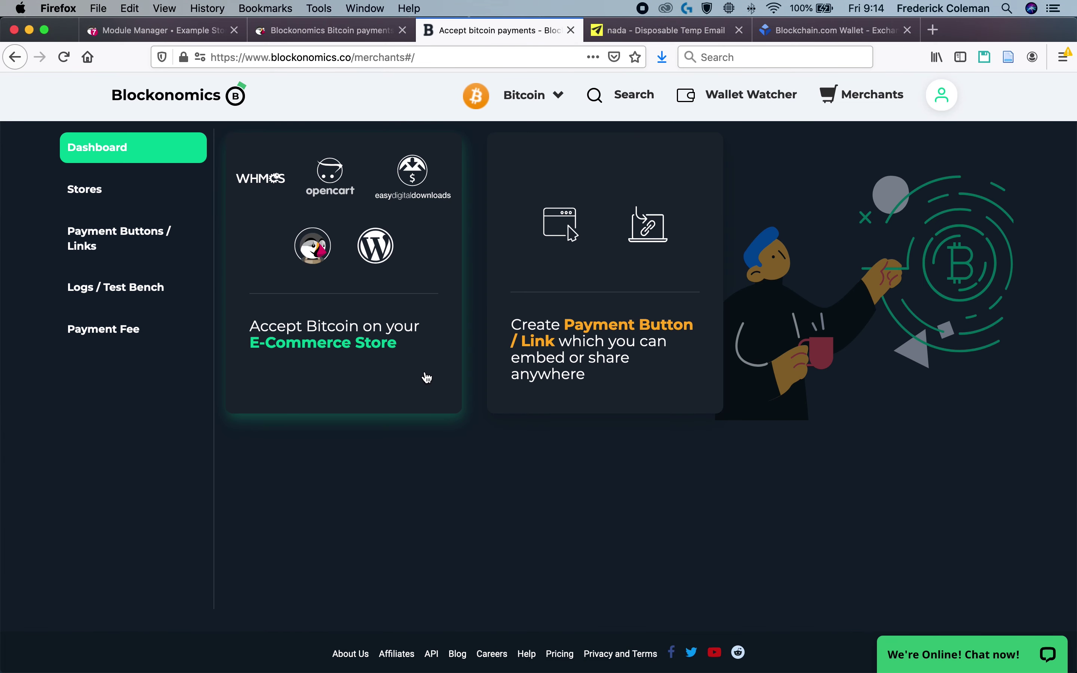
pyautogui.click(319, 356)
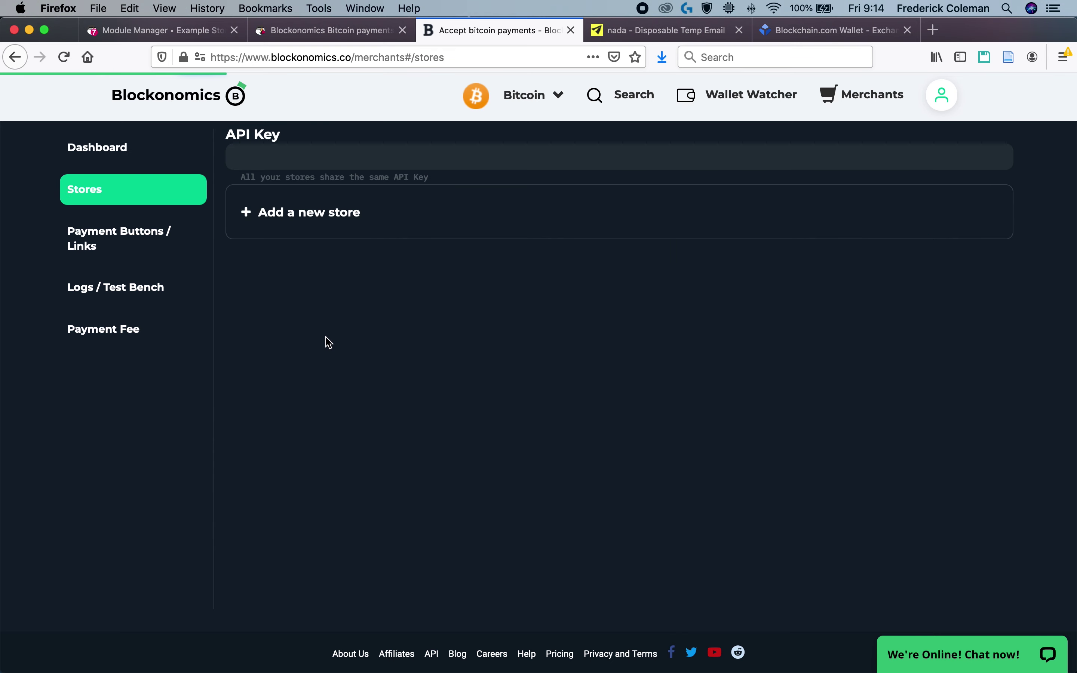
pyautogui.click(336, 223)
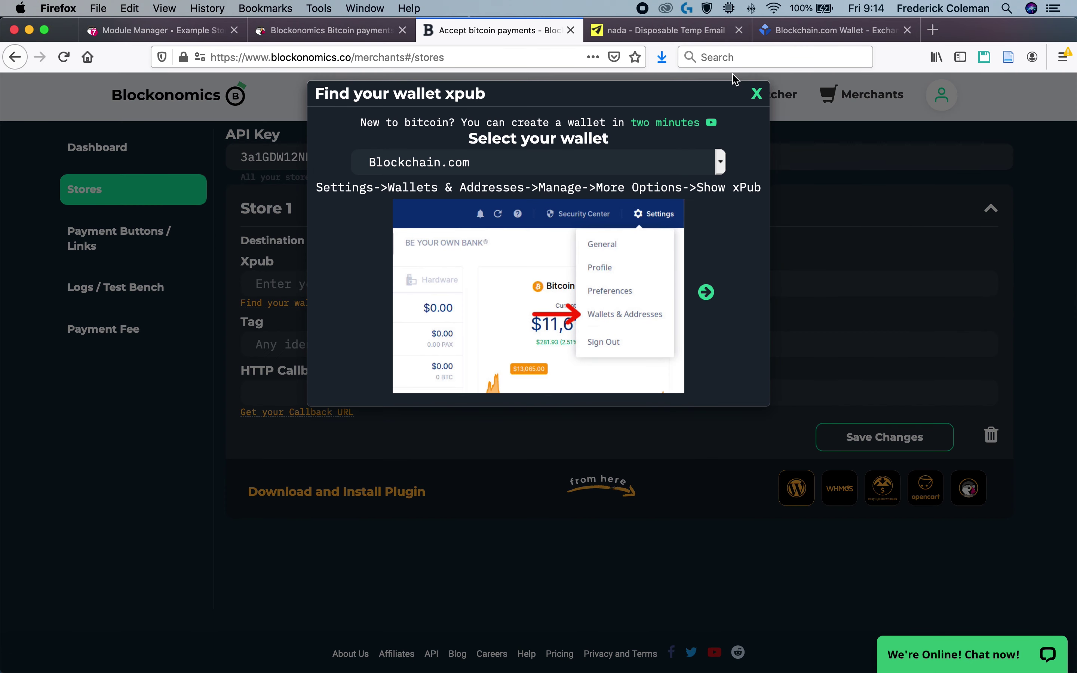
# Save Store 1 with the pasted wallet xpub and tag Prestashop, then select its API key
pyautogui.click(756, 94)
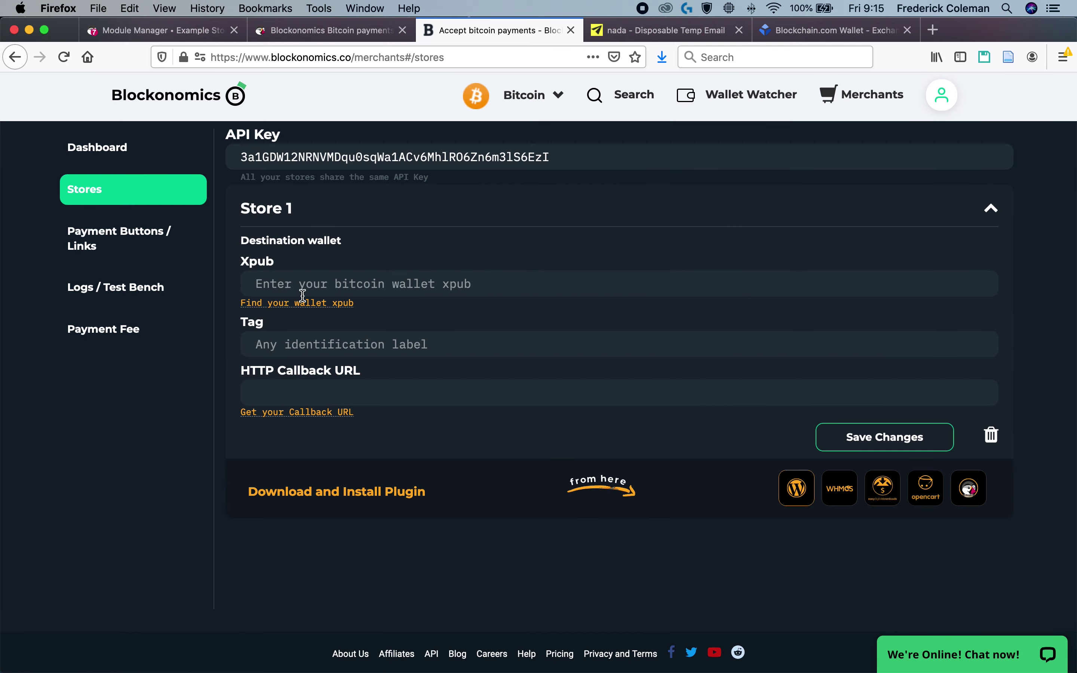
pyautogui.click(410, 287)
pyautogui.press('super+v')
pyautogui.click(405, 347)
pyautogui.write('Prestashop')
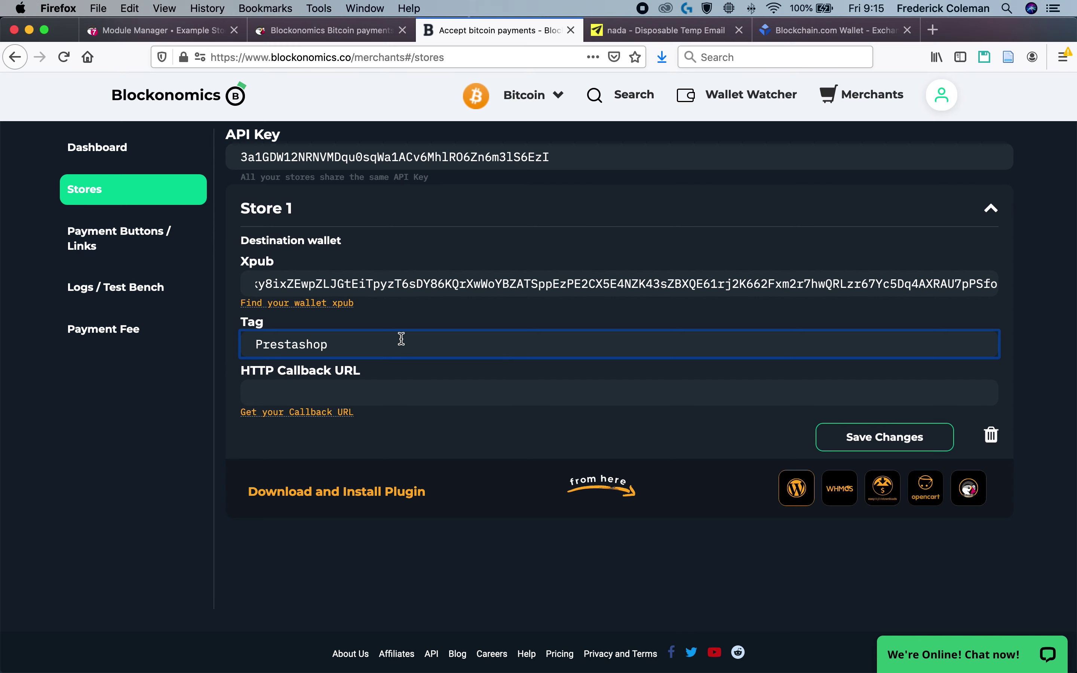
pyautogui.click(870, 448)
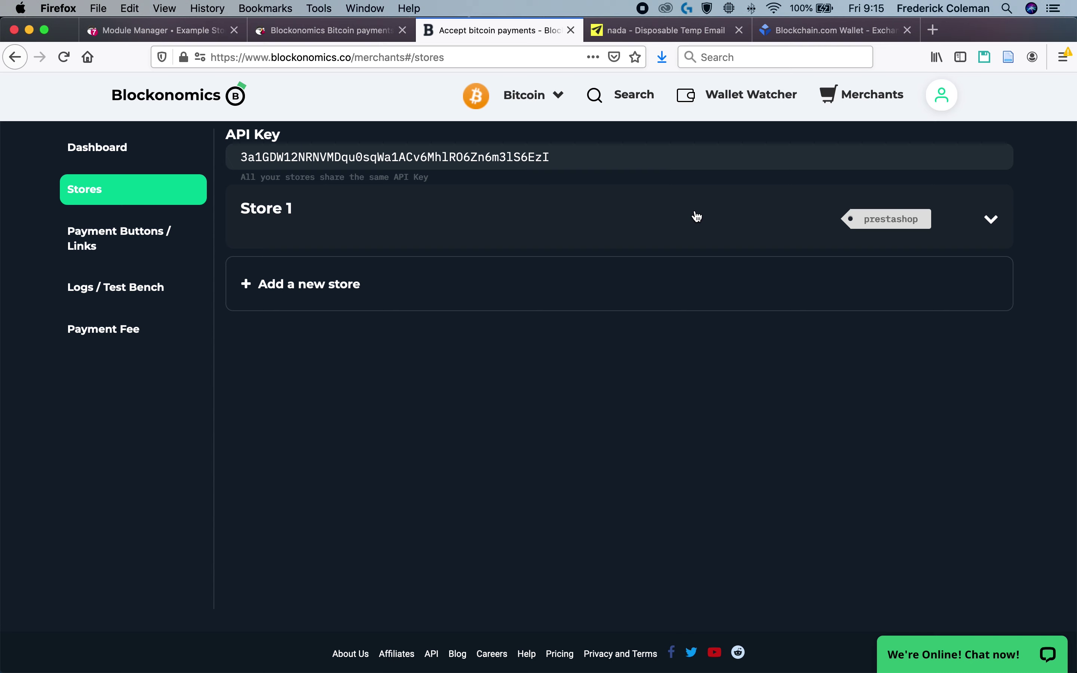
pyautogui.click(697, 217)
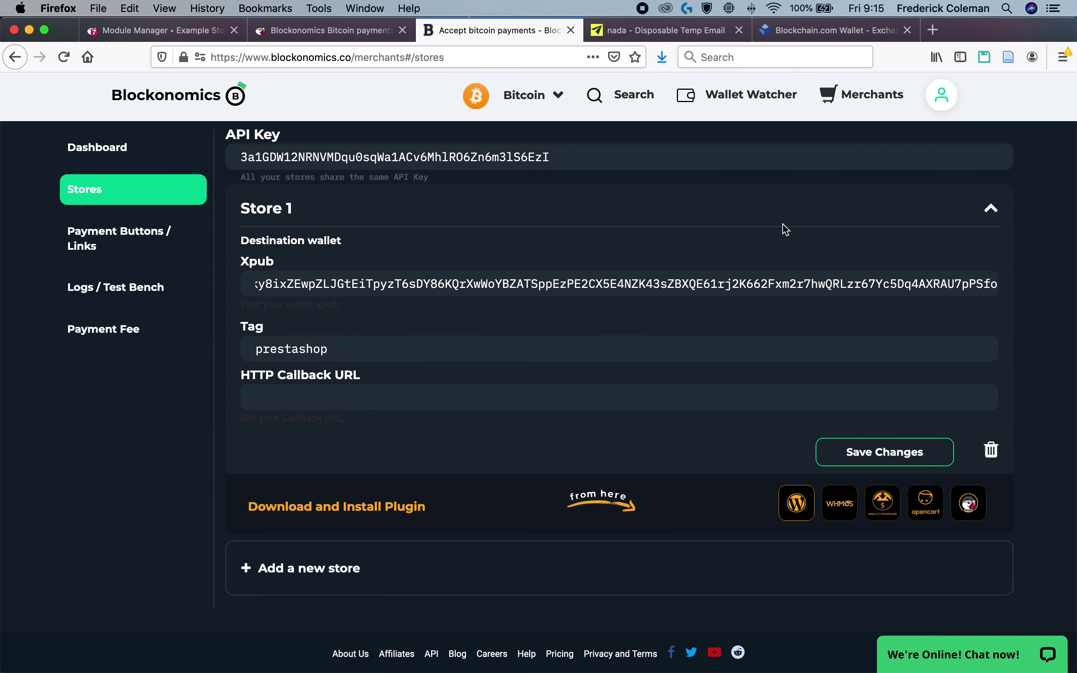
pyautogui.moveTo(588, 154); pyautogui.dragTo(228, 147)
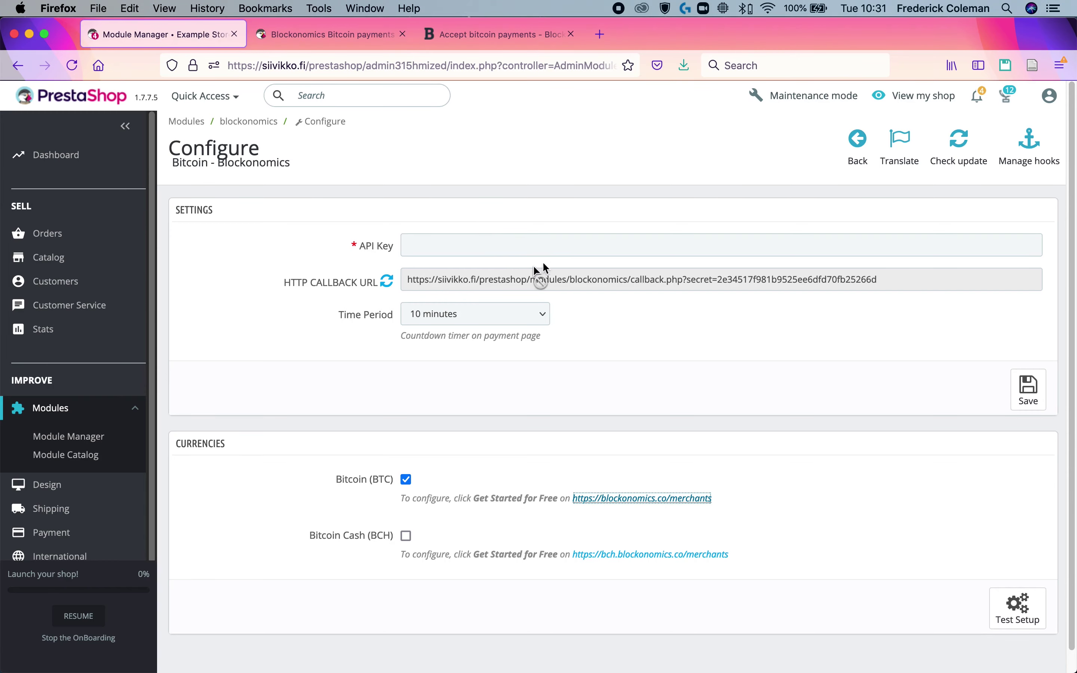
# Paste the Blockonomics API key into the module's API Key field, save, and run Test Setup
pyautogui.click(451, 245)
pyautogui.press('super+v')
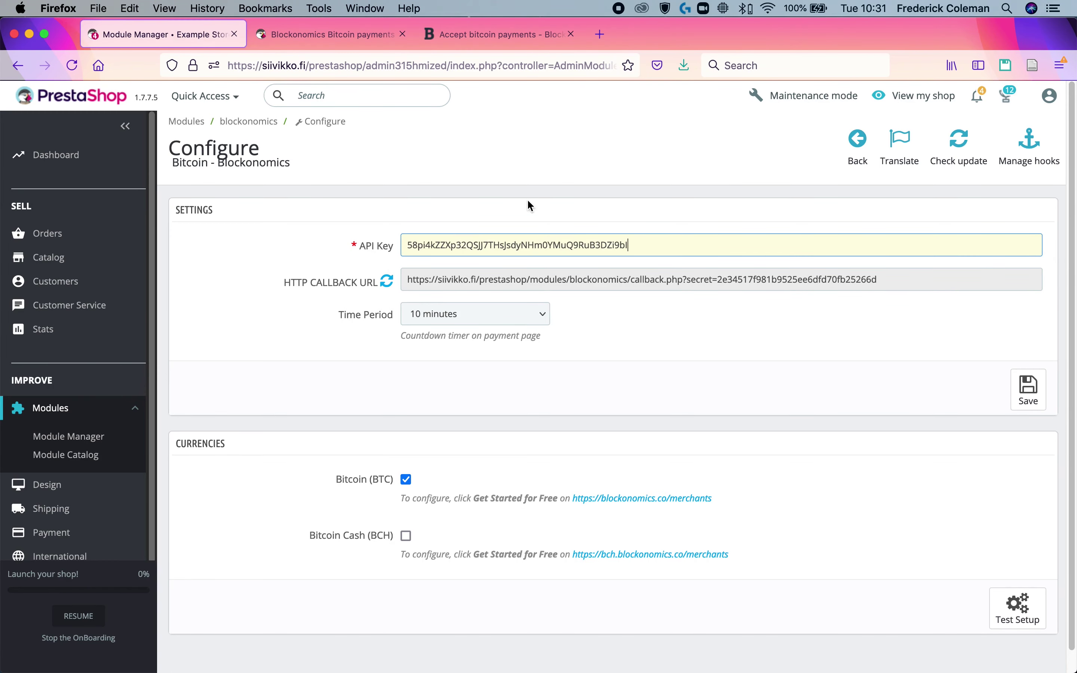
pyautogui.click(1030, 384)
pyautogui.scroll(-1, 1009, 584)
pyautogui.click(1010, 583)
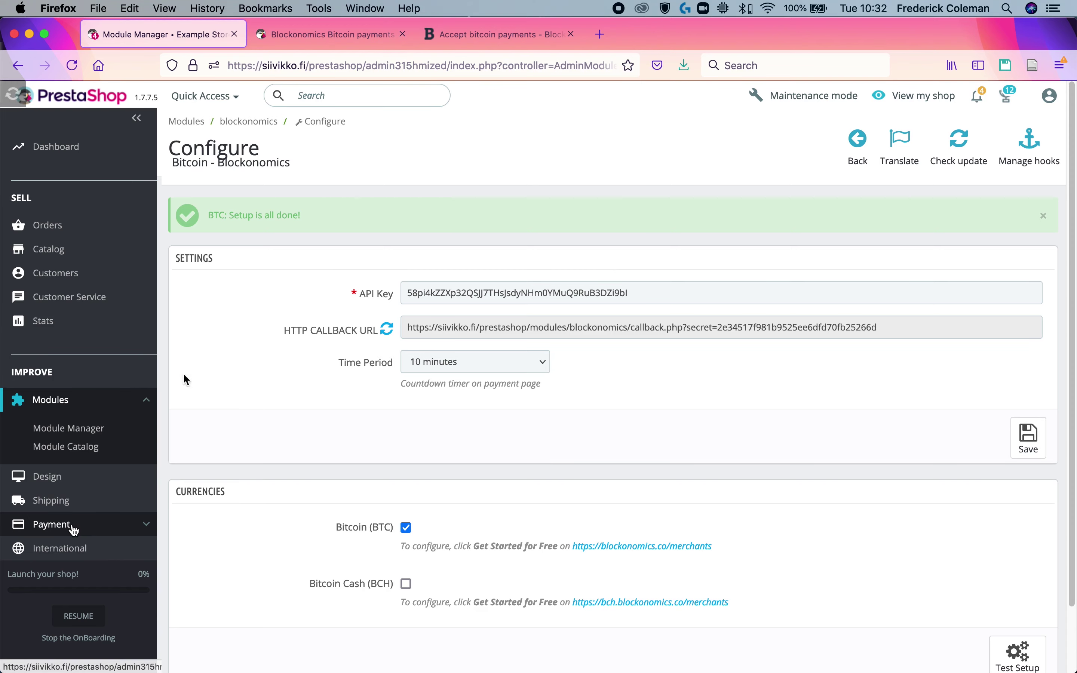
# Scroll through Payment Preferences to the carrier restrictions for Bitcoin - Blockonomics
pyautogui.moveTo(72, 524)
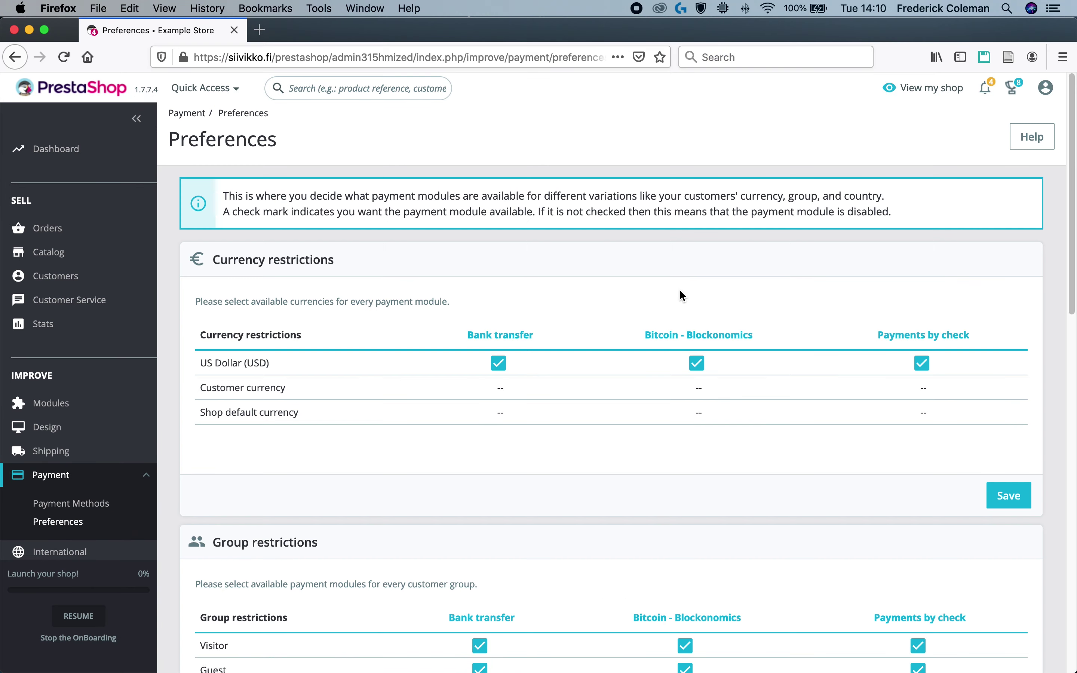
pyautogui.scroll(-8, 679, 289)
pyautogui.scroll(-10, 680, 289)
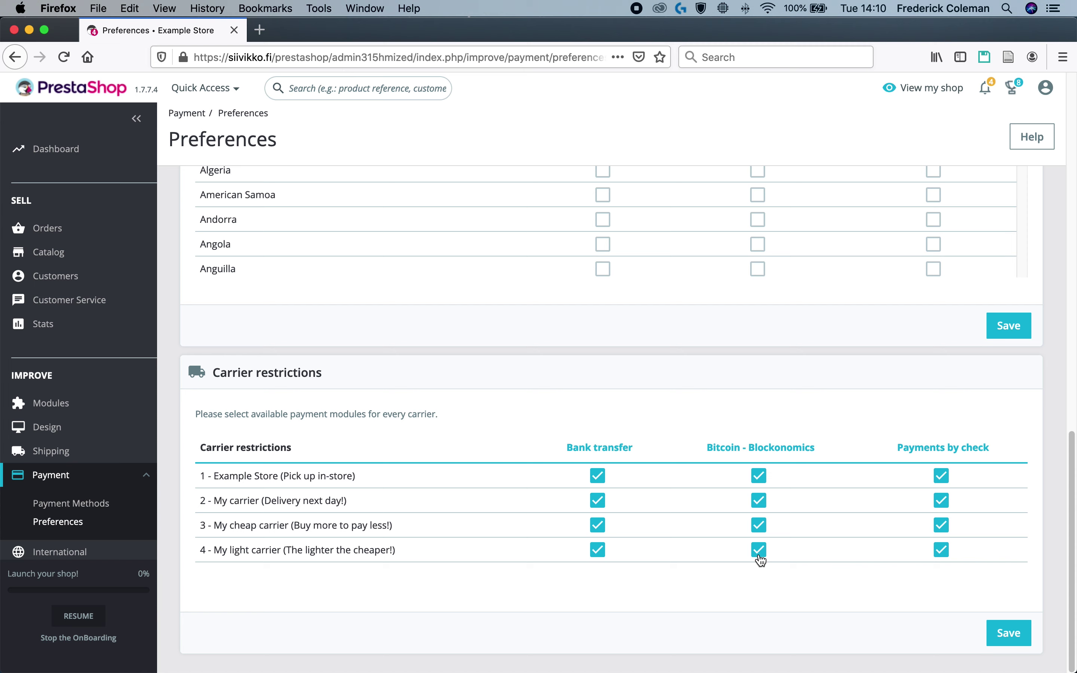
pyautogui.scroll(3, 761, 561)
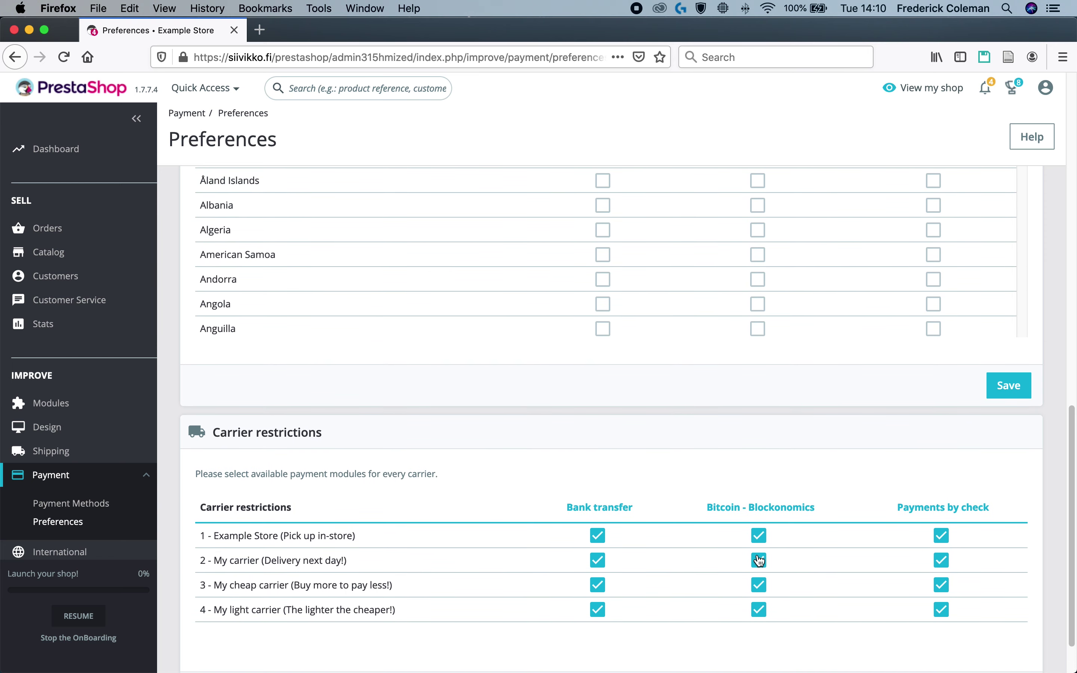
pyautogui.scroll(1, 760, 561)
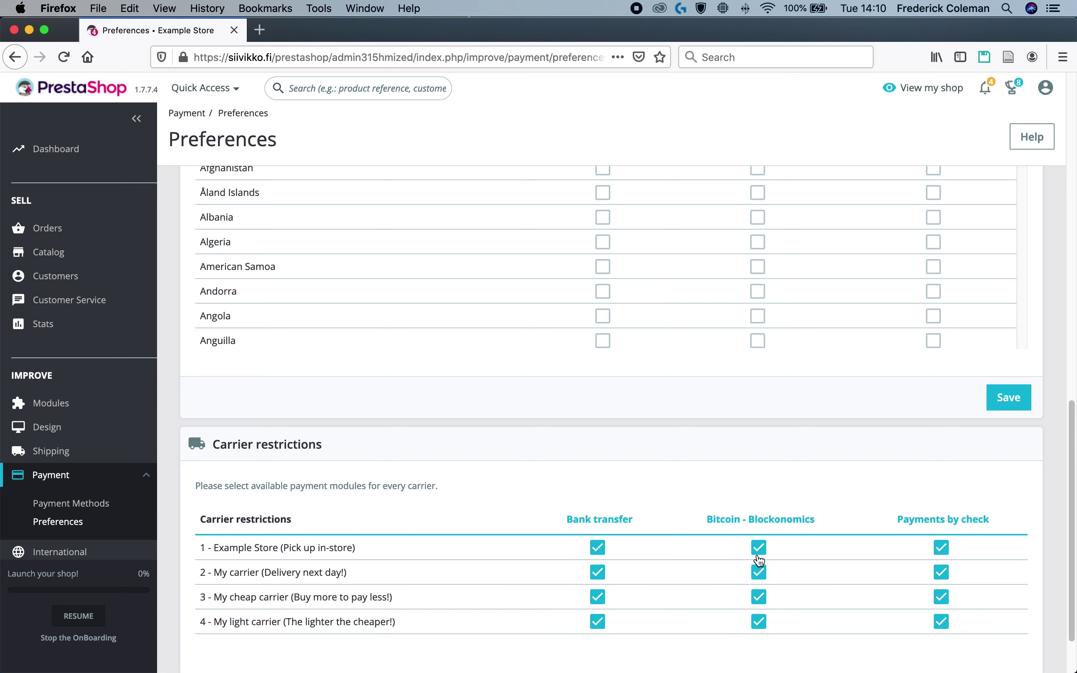